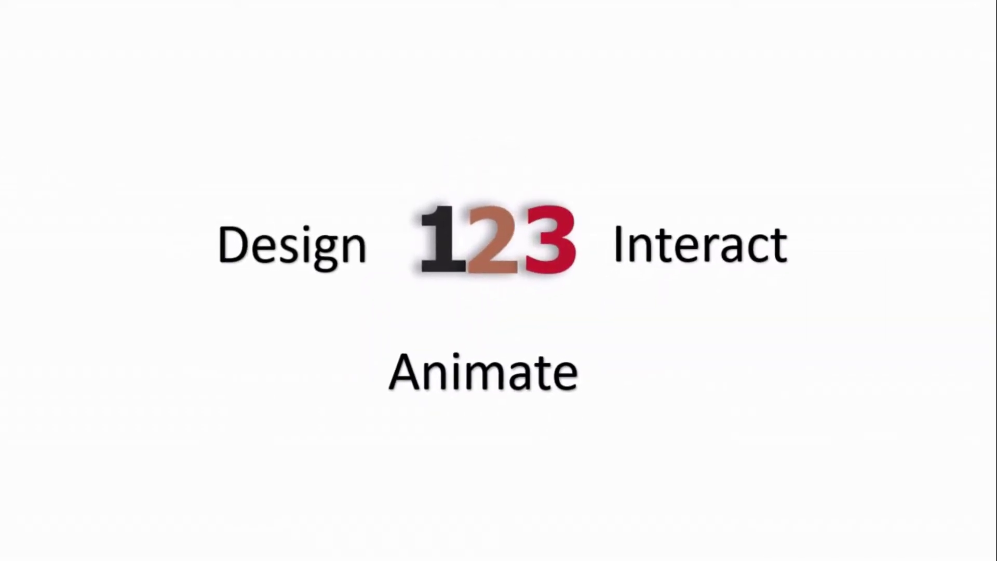
# Draw a blue rectangle in the centre of the title slide.
pyautogui.moveTo(422, 281); pyautogui.dragTo(527, 410)
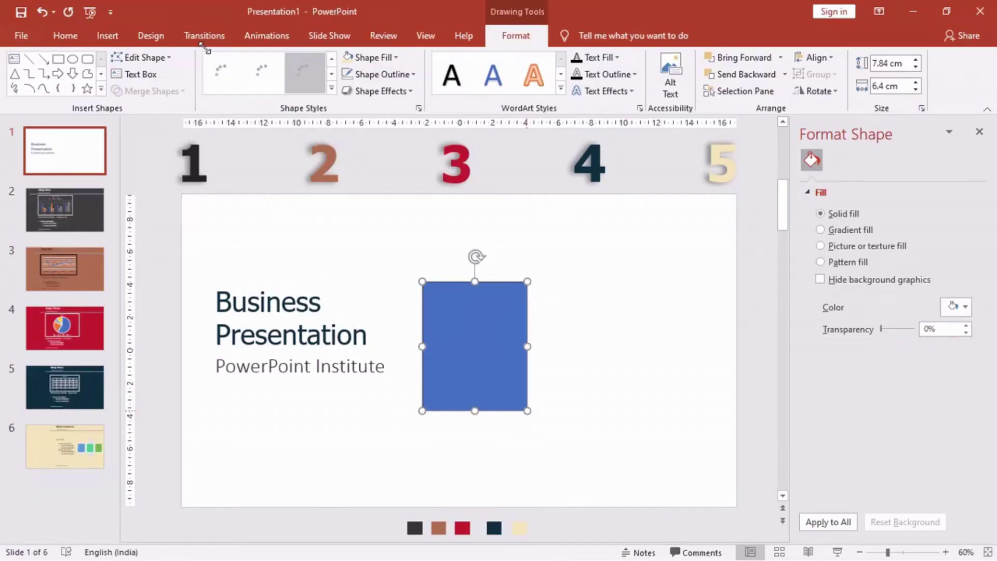
# Insert a WordArt text box reading '1' and place it on the rectangle.
pyautogui.click(108, 37)
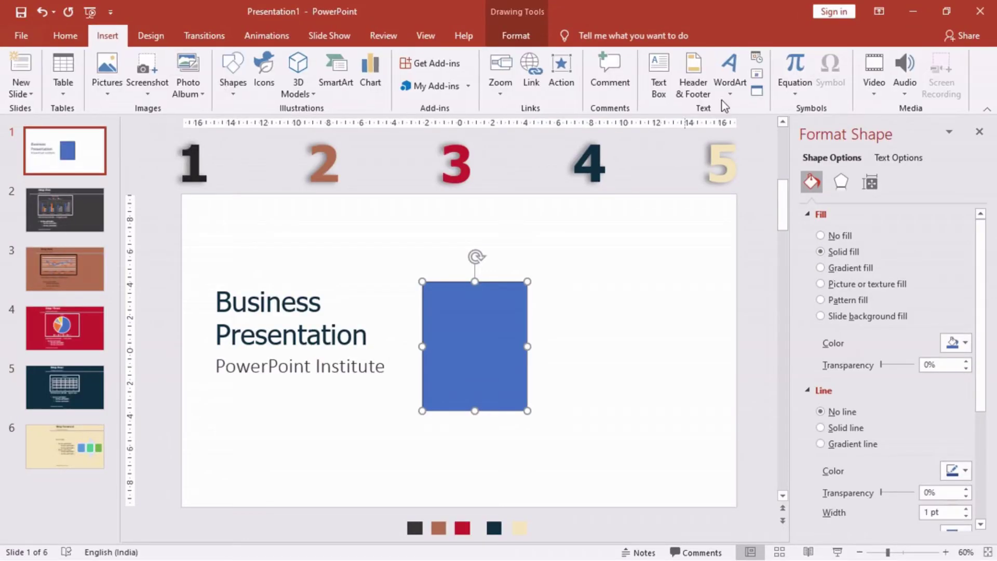
pyautogui.click(728, 71)
pyautogui.click(733, 124)
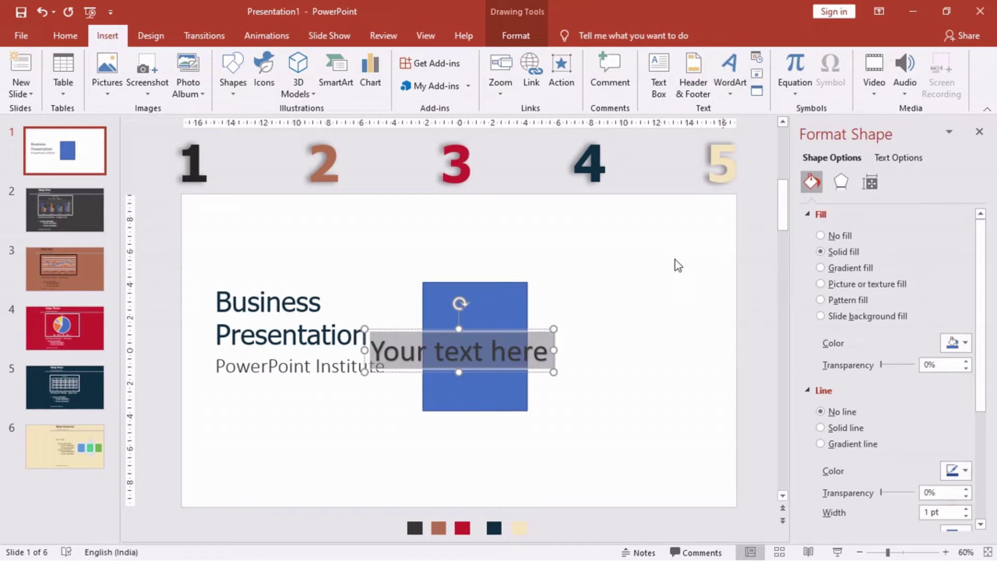
pyautogui.moveTo(535, 329); pyautogui.dragTo(602, 317)
pyautogui.click(563, 328)
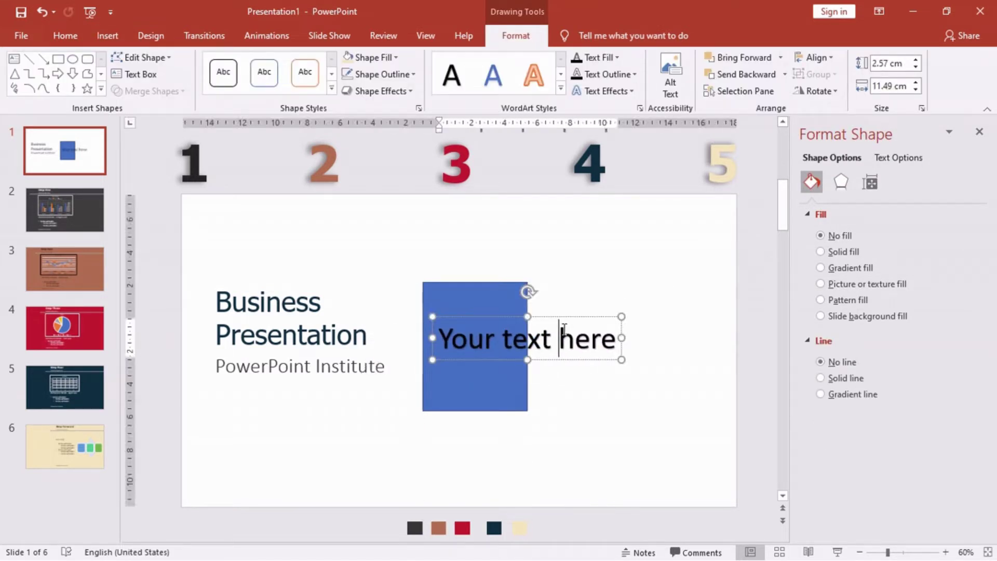
pyautogui.hotkey('ctrl', 'a')
pyautogui.write('1')
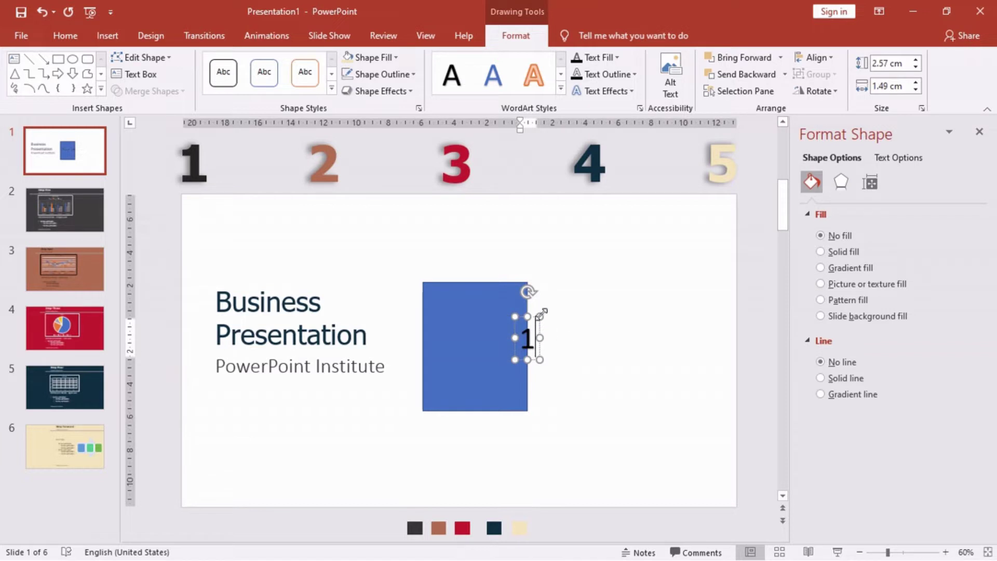
pyautogui.press('Escape')
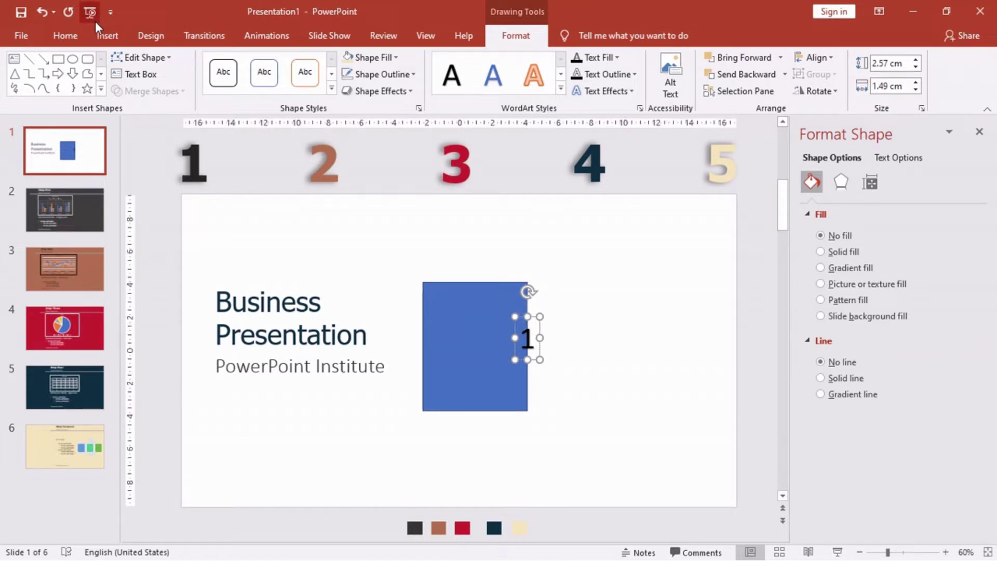
# Make the '1' bold 88-pt Tahoma, centre it on the rectangle, and select both.
pyautogui.click(71, 35)
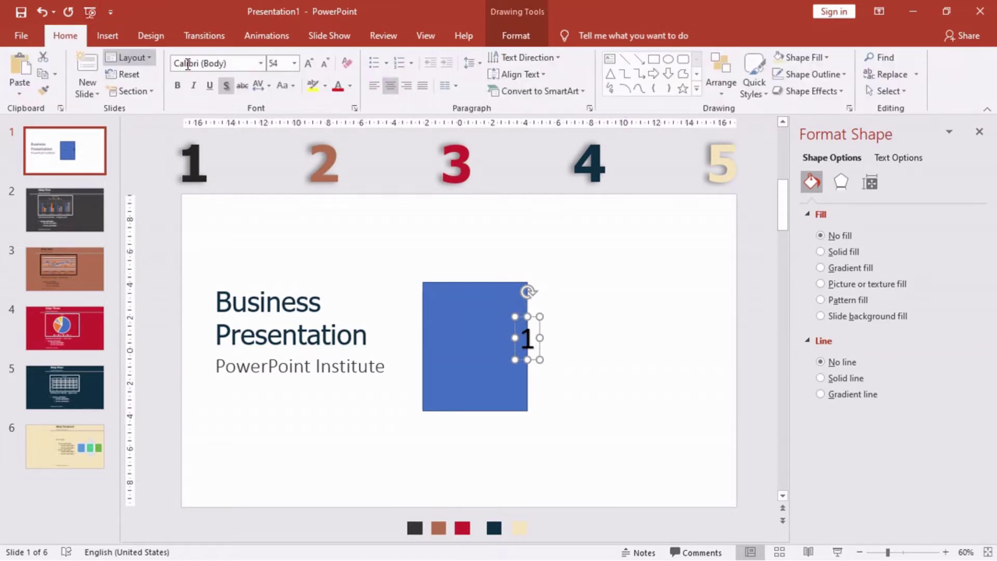
pyautogui.click(264, 64)
pyautogui.click(216, 149)
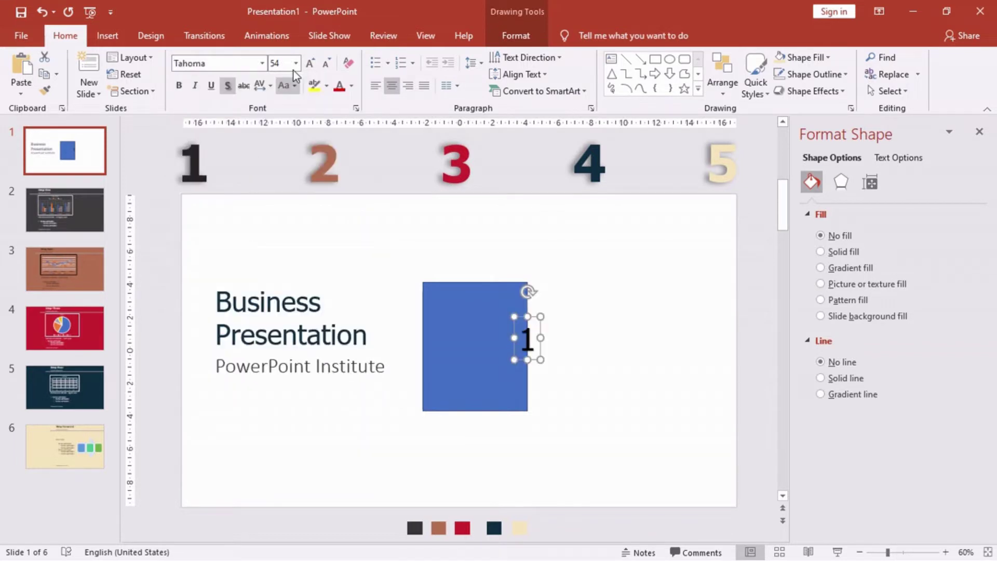
pyautogui.click(310, 63)
pyautogui.click(274, 58)
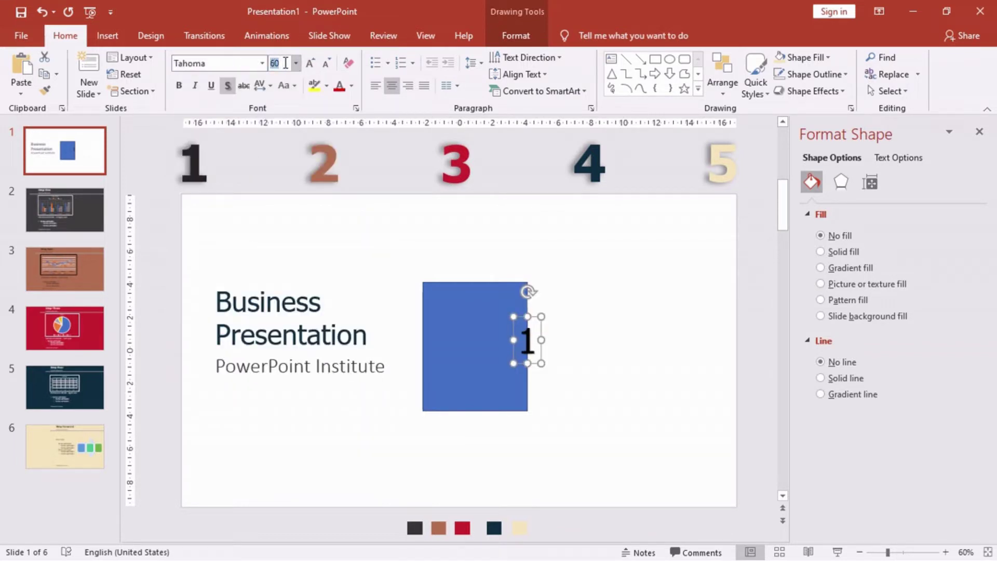
pyautogui.write('88')
pyautogui.press('Return')
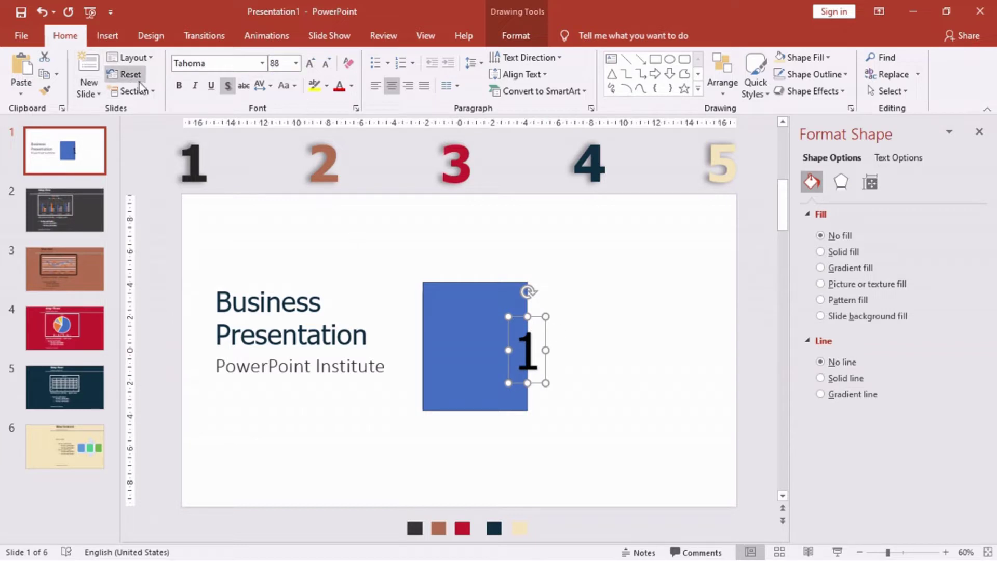
pyautogui.click(179, 85)
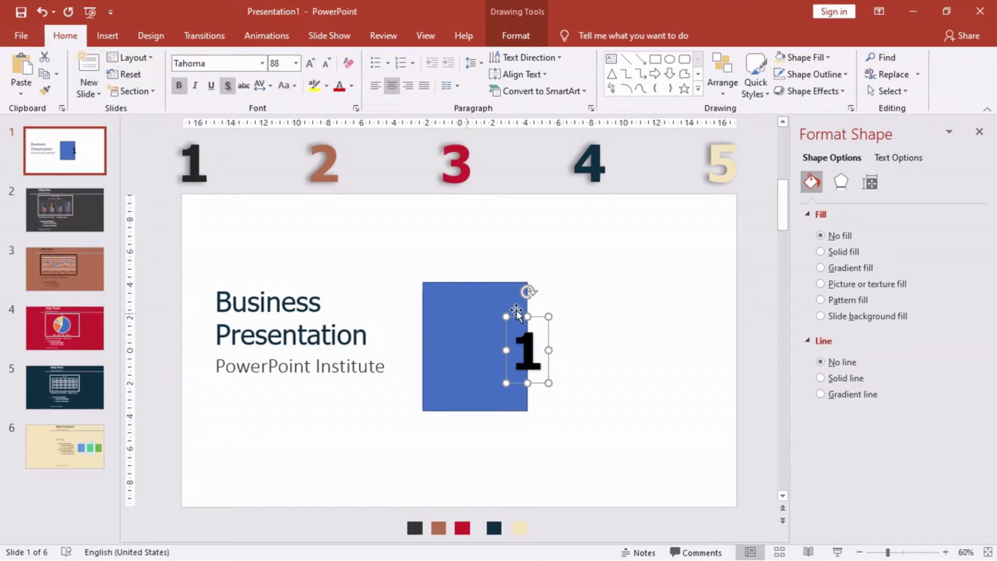
pyautogui.moveTo(520, 318); pyautogui.dragTo(472, 305)
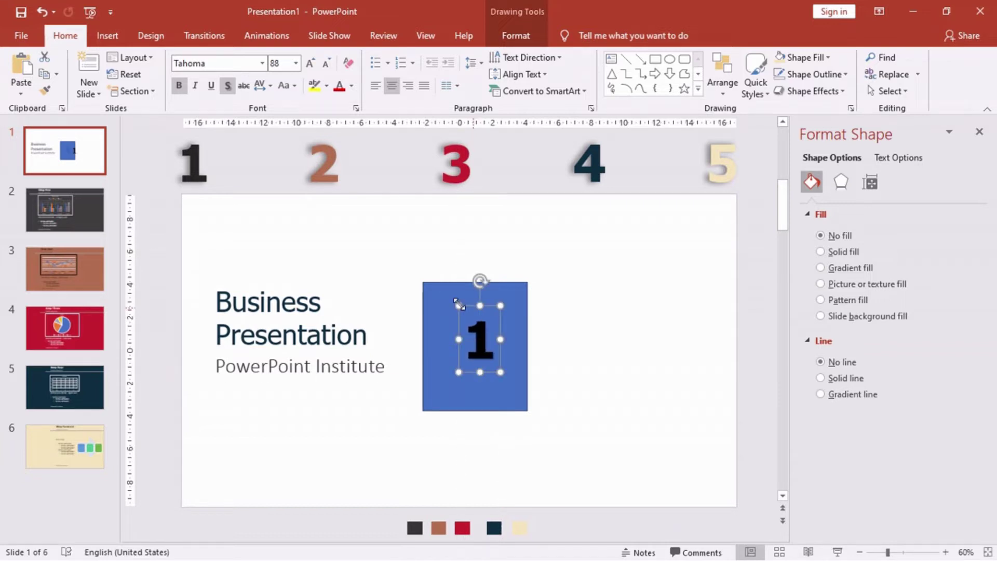
pyautogui.keyDown('shift'); pyautogui.click(449, 295); pyautogui.keyUp('shift')
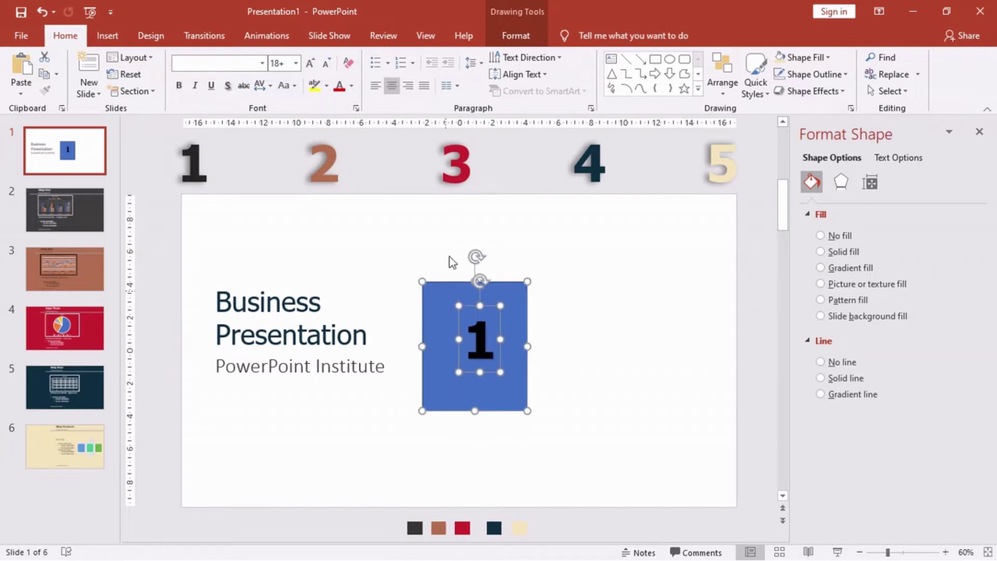
# Intersect the rectangle with the '1' to form a single '1' shape.
pyautogui.click(516, 36)
pyautogui.click(156, 92)
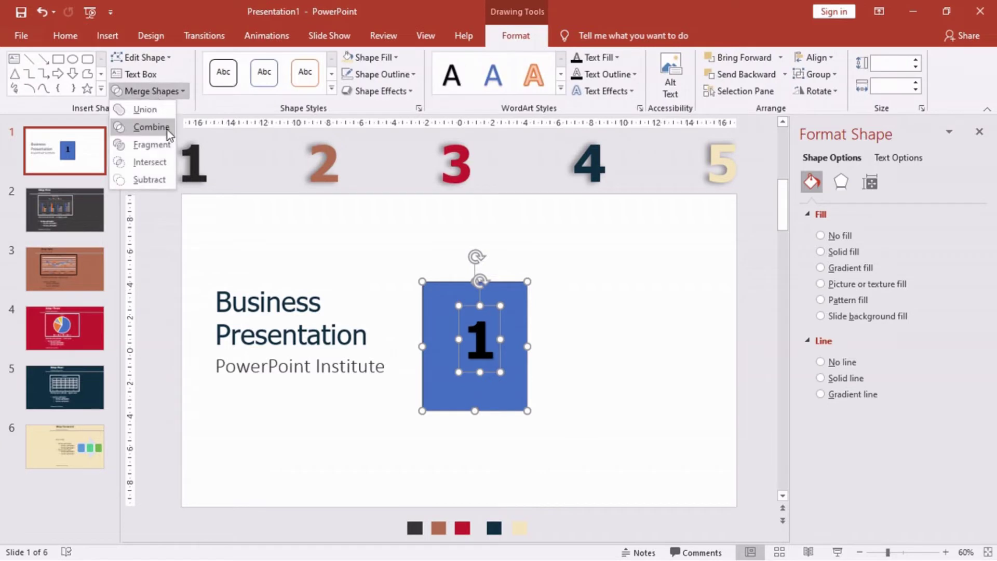
pyautogui.click(163, 167)
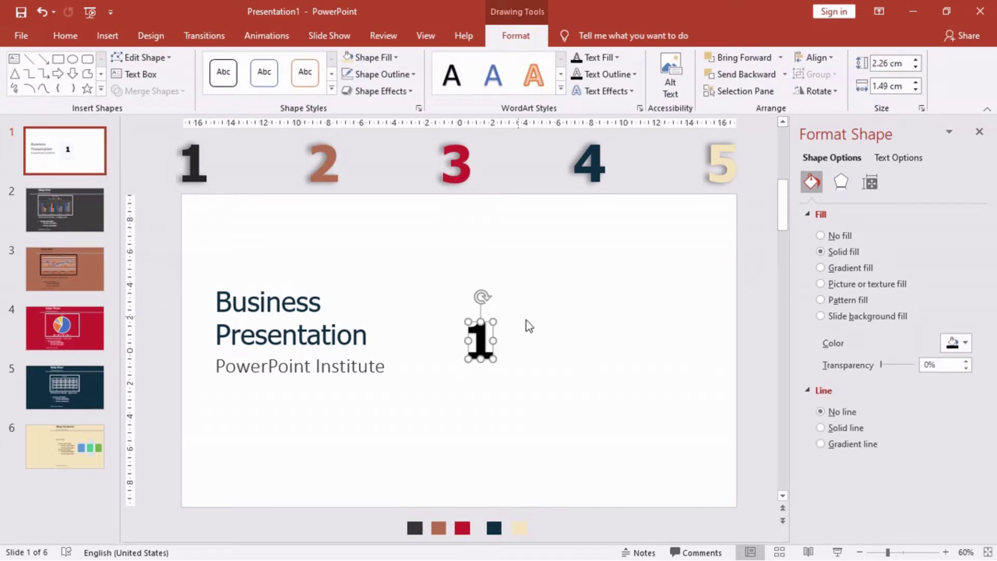
pyautogui.click(495, 295)
pyautogui.click(475, 329)
# Give the '1' an outer shadow with 110% size and 10 pt blur.
pyautogui.click(840, 182)
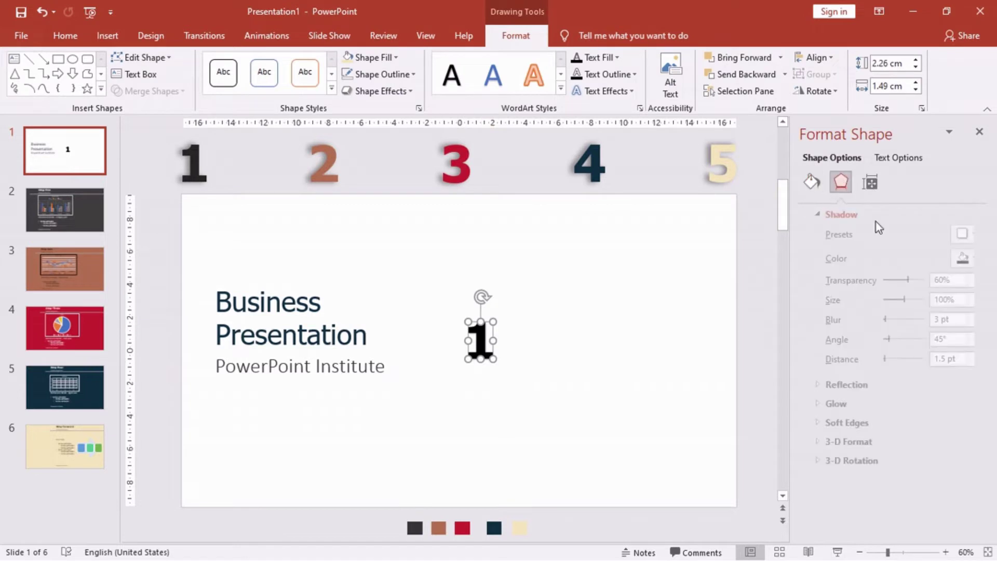
pyautogui.click(955, 238)
pyautogui.click(961, 379)
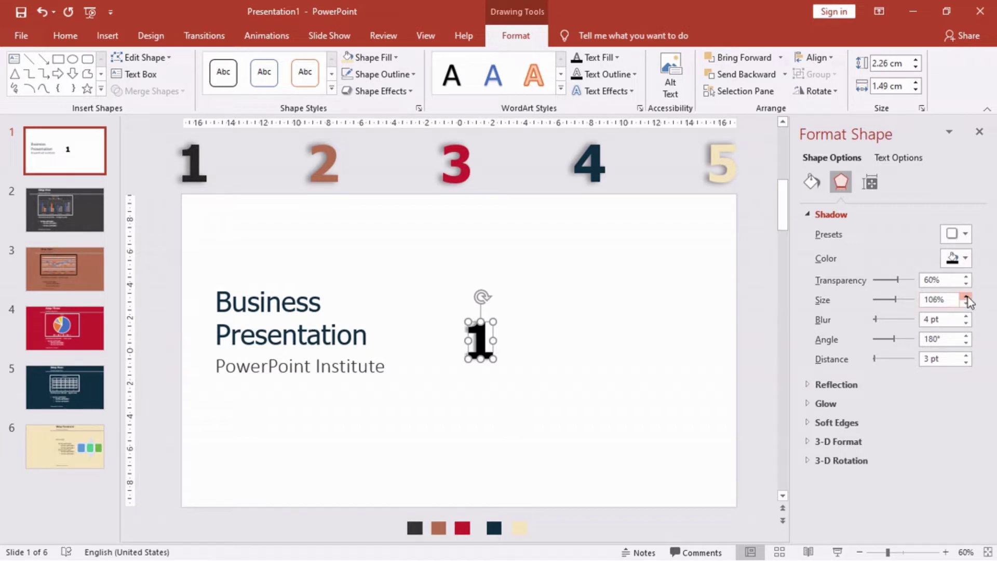
pyautogui.click(967, 297)
pyautogui.click(966, 316)
pyautogui.click(966, 316)
pyautogui.click(624, 349)
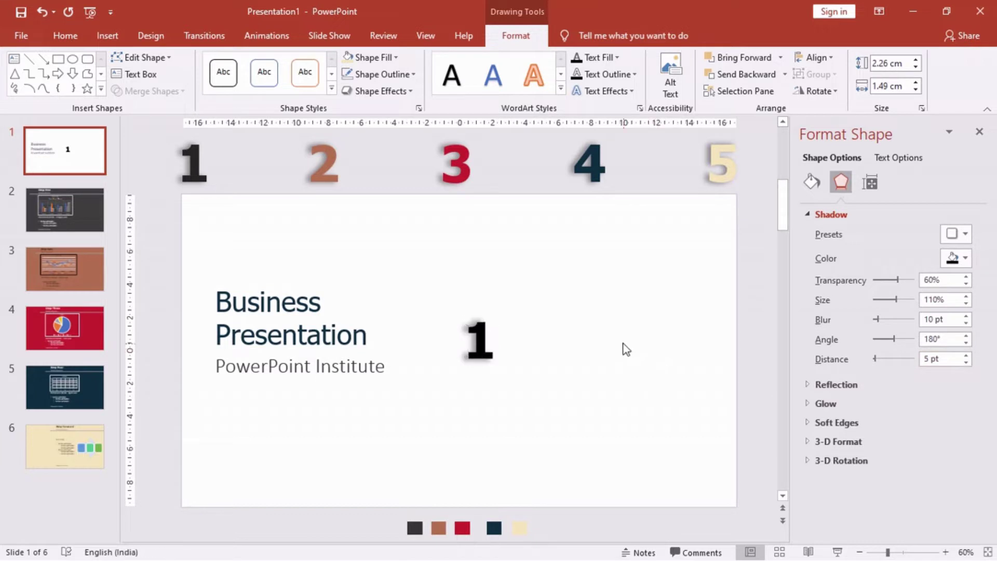
# Drag the shadowed '1' shape to a new position on the slide.
pyautogui.click(477, 338)
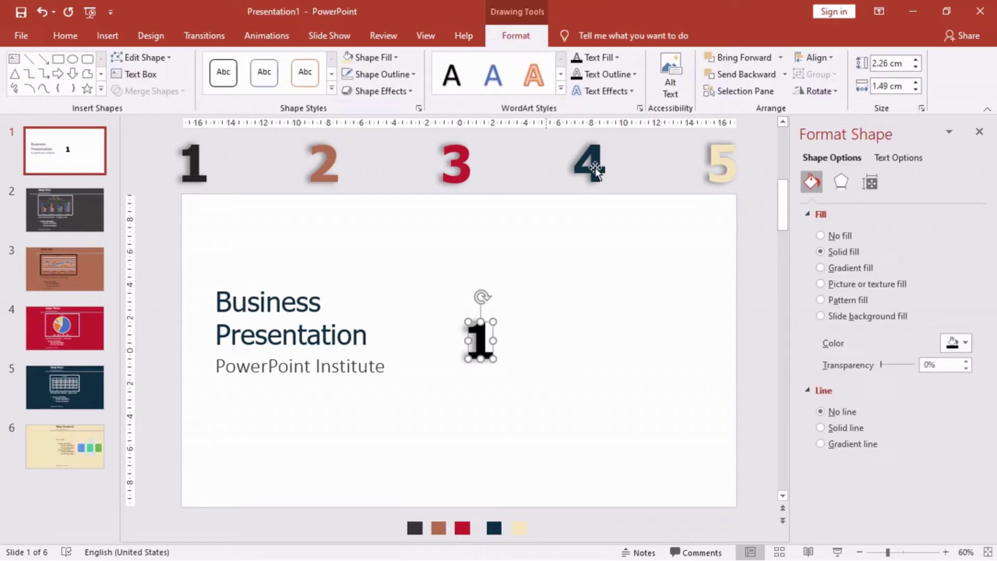
pyautogui.rightClick(474, 334)
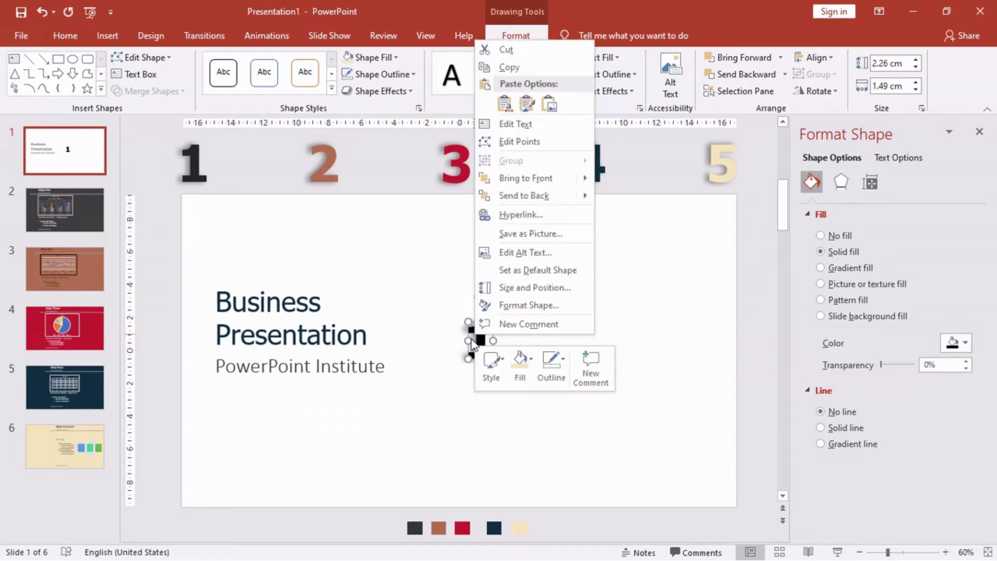
pyautogui.press('Escape')
pyautogui.click(272, 269)
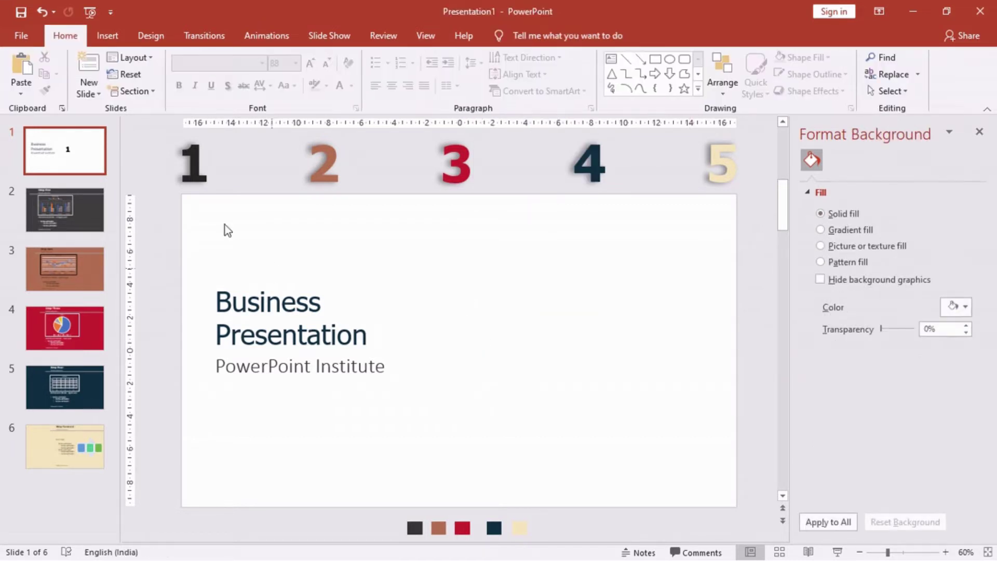
pyautogui.click(186, 161)
pyautogui.moveTo(187, 160)
pyautogui.mouseDown()
pyautogui.moveTo(322, 273)
pyautogui.moveTo(406, 314)
pyautogui.mouseUp()
pyautogui.click(307, 222)
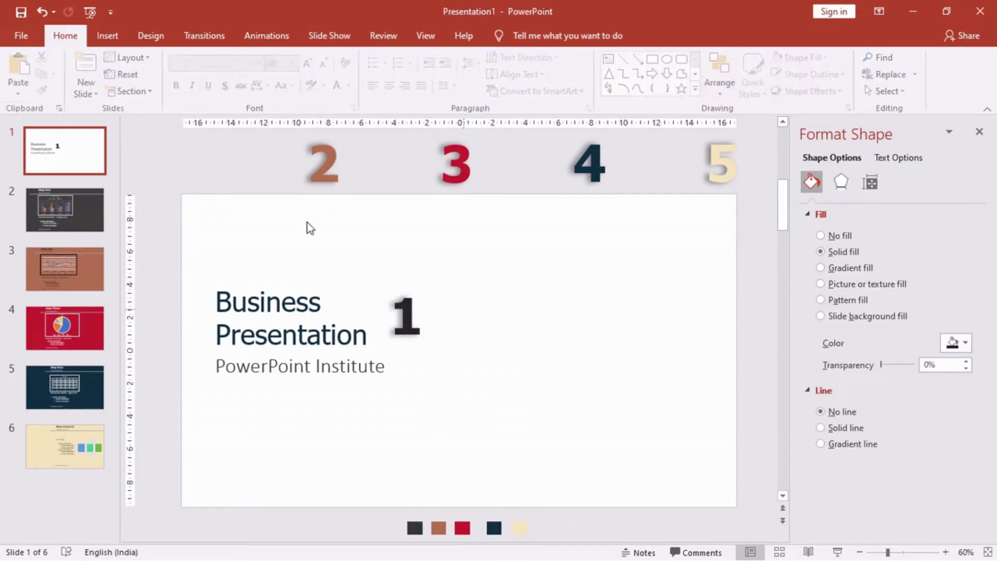
# Undo the move so the '1' sits above the slide, and bring up the Shapes gallery.
pyautogui.click(109, 45)
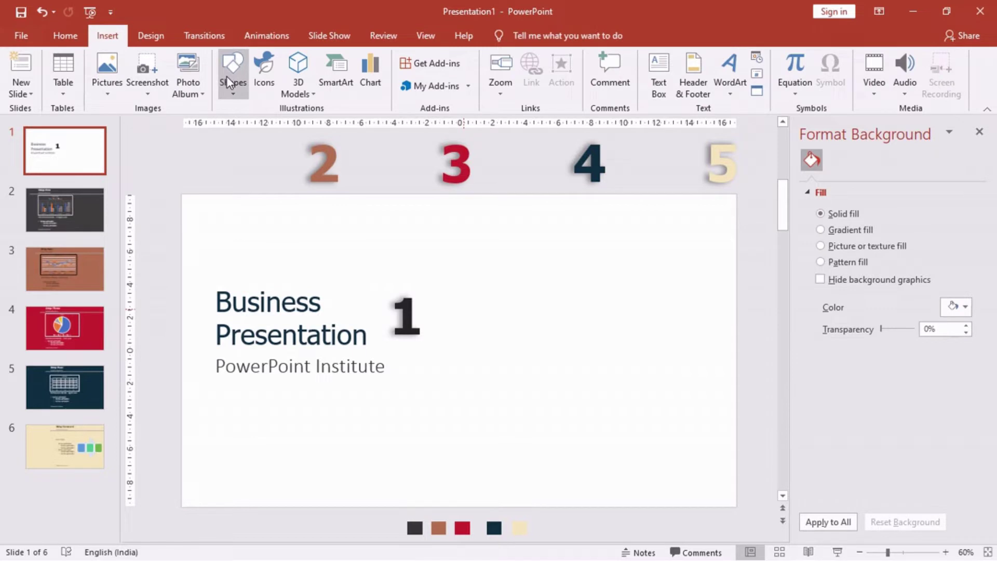
pyautogui.hotkey('ctrl', 'z')
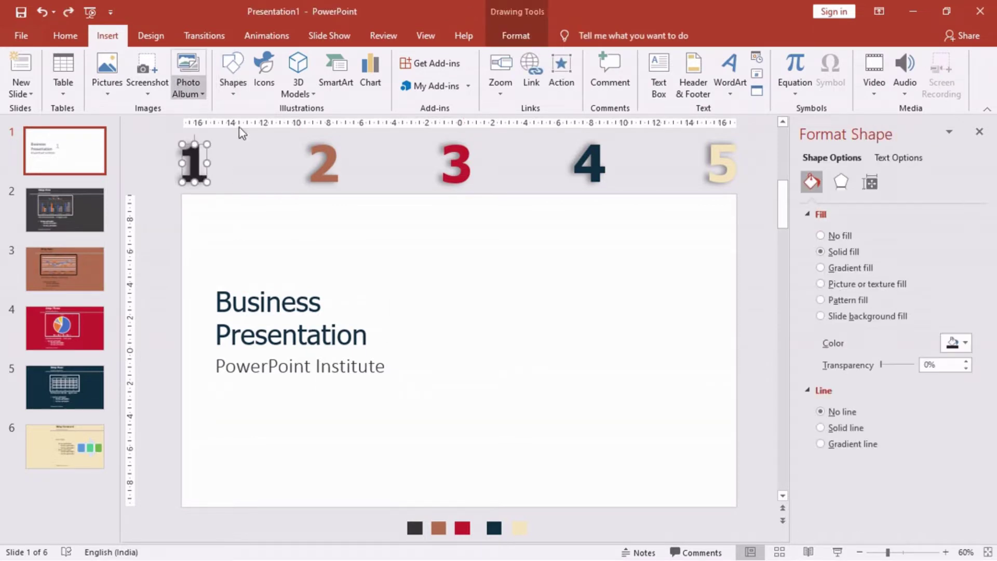
pyautogui.click(236, 92)
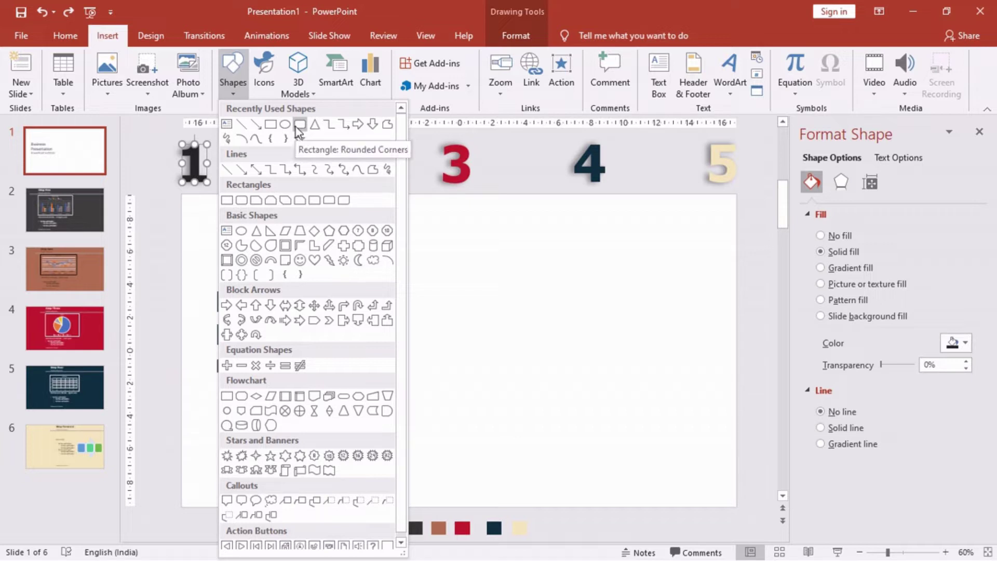
# Draw a rounded rectangle filling the whole slide, with its corners made less rounded.
pyautogui.click(299, 124)
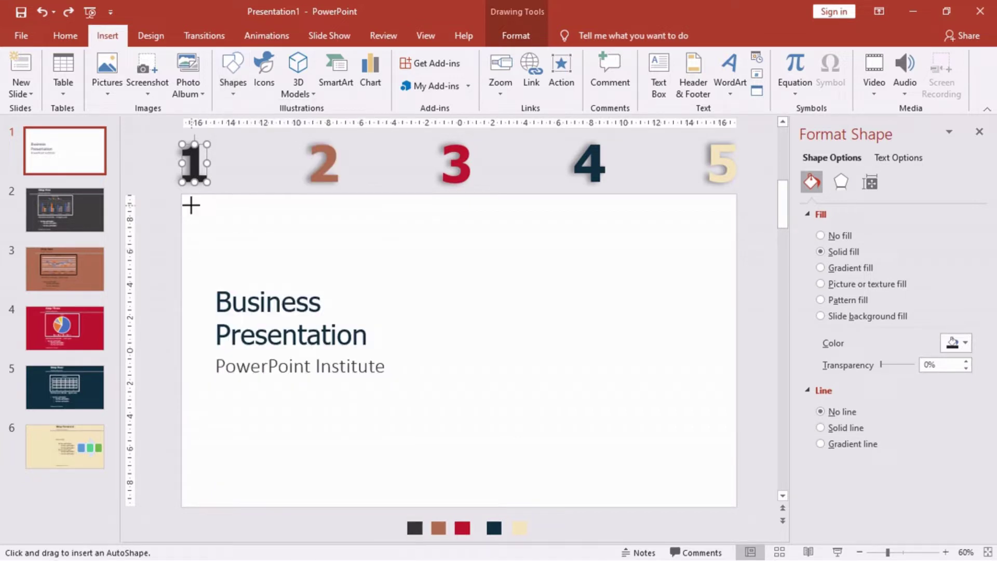
pyautogui.moveTo(191, 203); pyautogui.dragTo(732, 498)
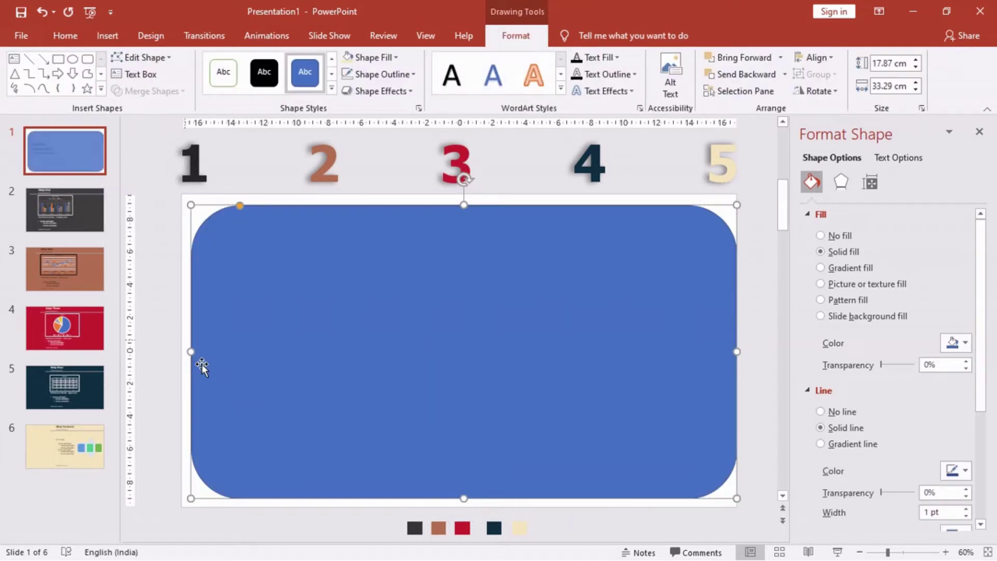
pyautogui.moveTo(192, 348)
pyautogui.mouseDown()
pyautogui.moveTo(169, 344)
pyautogui.moveTo(183, 344)
pyautogui.mouseUp()
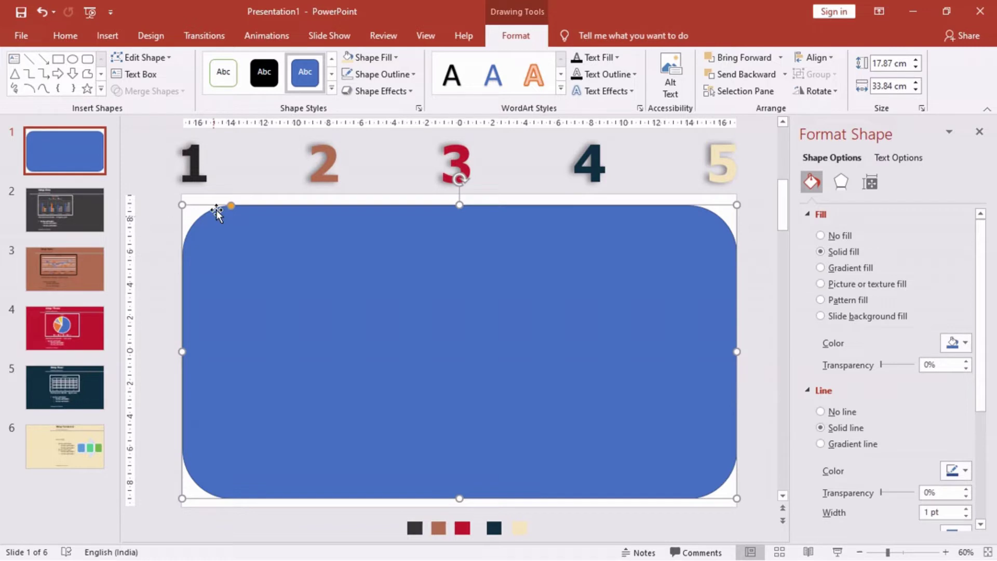
pyautogui.moveTo(230, 206); pyautogui.dragTo(191, 218)
pyautogui.moveTo(459, 205); pyautogui.dragTo(459, 194)
pyautogui.moveTo(459, 496); pyautogui.dragTo(457, 507)
# Set the rounded rectangle's outline to No Outline.
pyautogui.rightClick(405, 289)
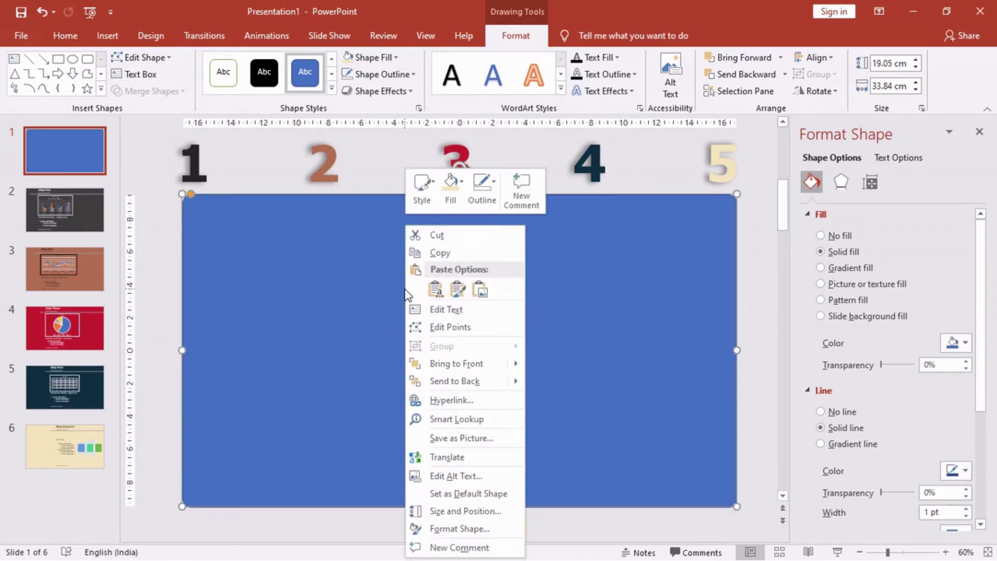
pyautogui.click(482, 190)
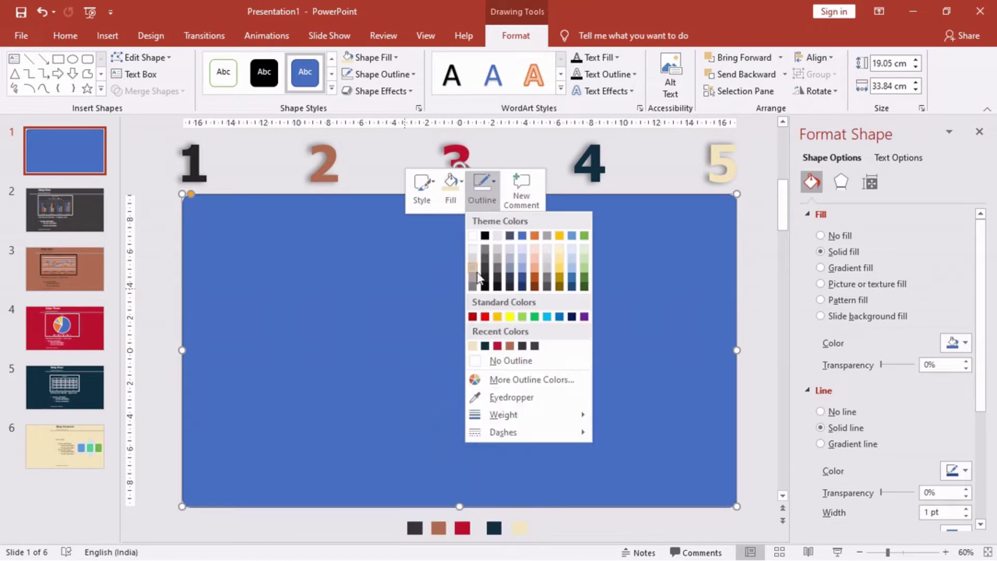
pyautogui.click(488, 359)
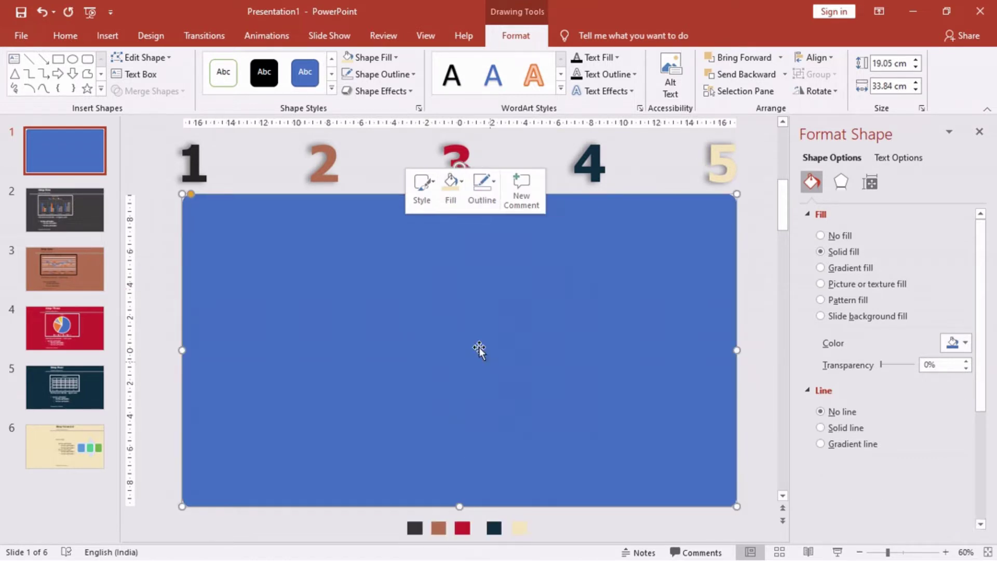
pyautogui.click(450, 188)
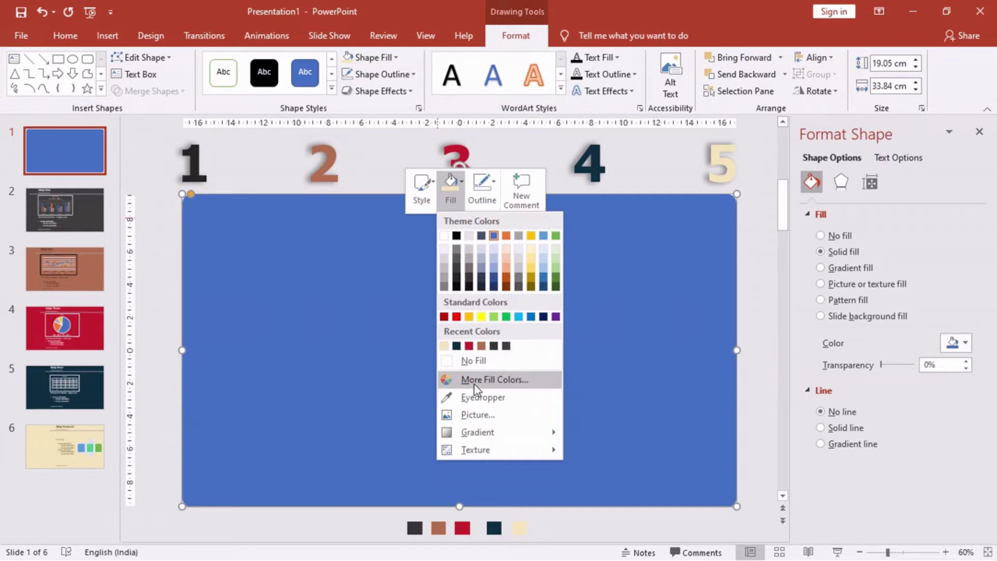
# Fill the rectangle with the dark grey swatch colour using the eyedropper.
pyautogui.click(473, 398)
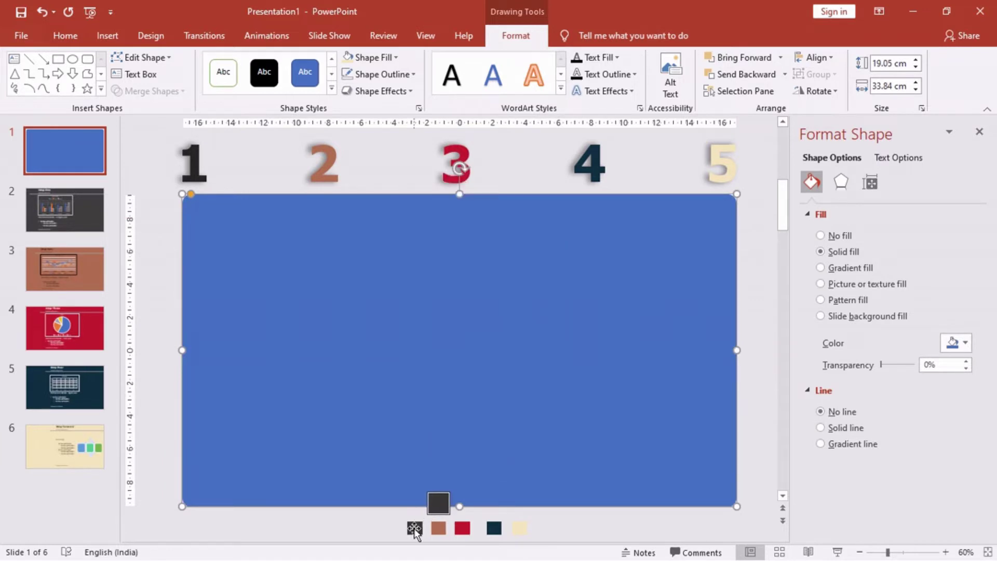
pyautogui.click(415, 528)
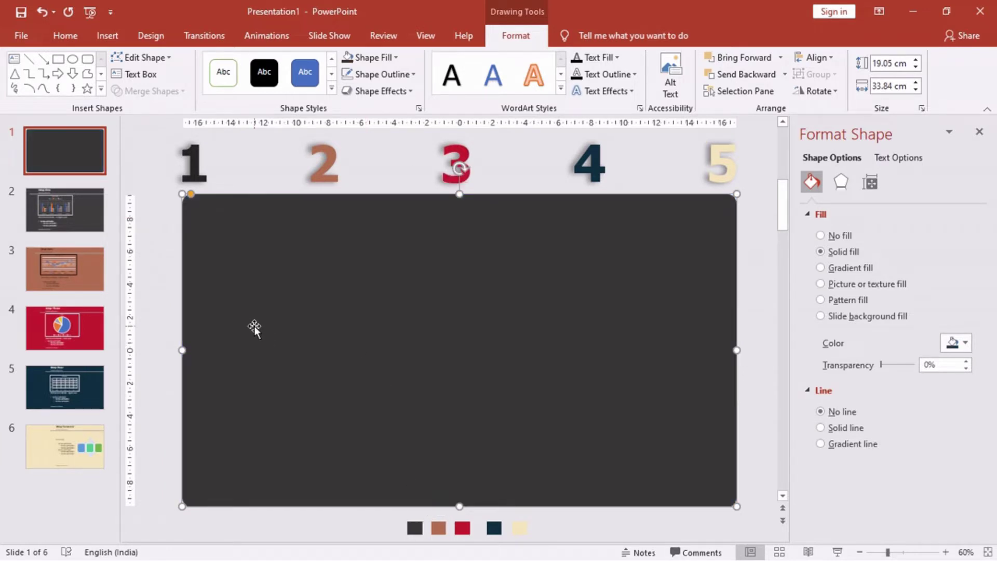
pyautogui.click(979, 131)
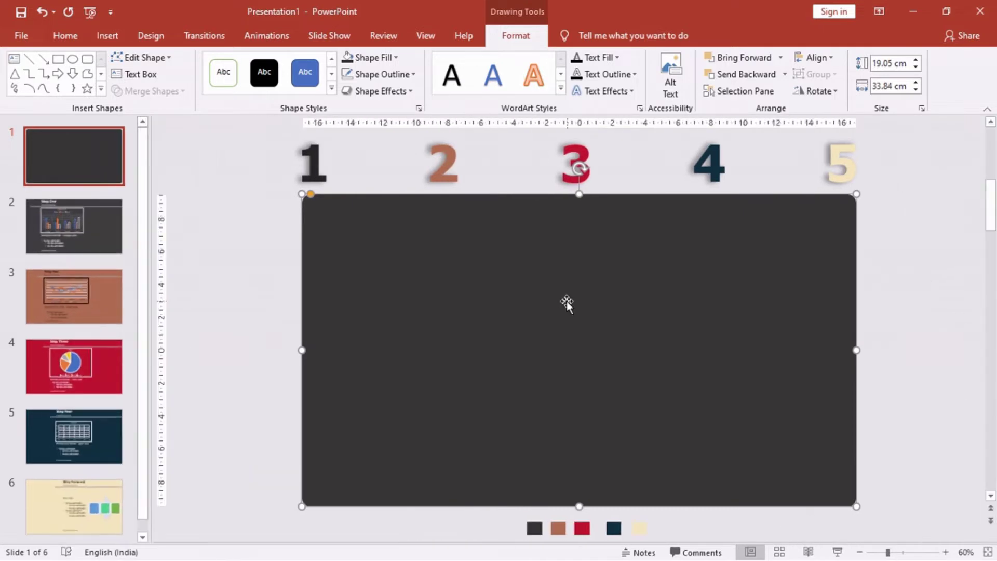
# Nudge the dark rectangle right so the Business Presentation title shows on the left.
pyautogui.press('Right')
pyautogui.press('Right')
pyautogui.press('Right')
pyautogui.press('Right')
pyautogui.press('Right')
pyautogui.press('Right')
pyautogui.press('Right')
pyautogui.press('Right')
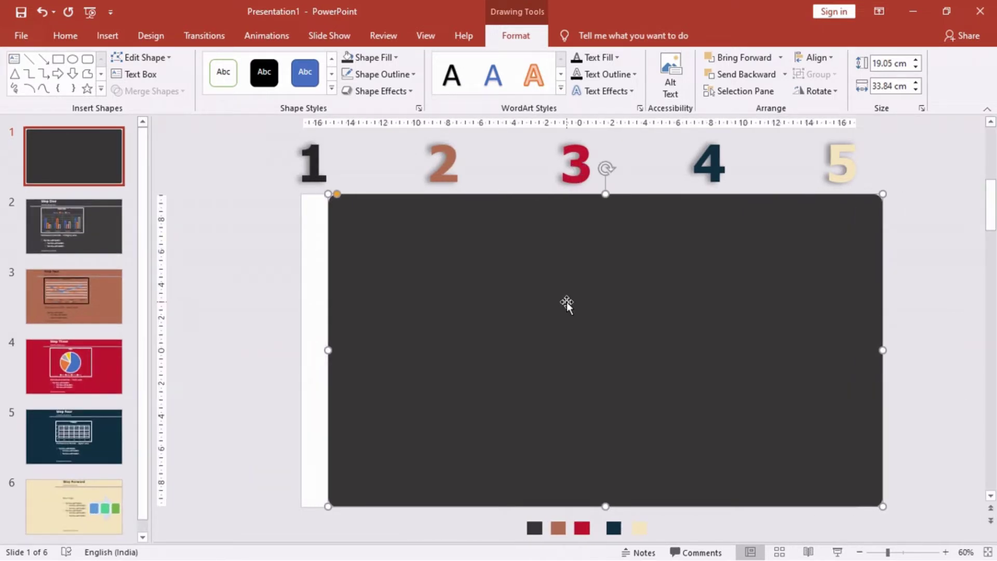
pyautogui.press('Right')
pyautogui.press('Right')
pyautogui.press('Right')
pyautogui.press('Right')
pyautogui.press('Right')
pyautogui.press('Right')
pyautogui.press('Right')
pyautogui.press('Right')
pyautogui.press('Right')
pyautogui.press('Right')
pyautogui.press('Right')
pyautogui.press('Right')
pyautogui.press('Right')
pyautogui.press('Right')
pyautogui.press('Right')
pyautogui.press('Right')
pyautogui.press('Right')
pyautogui.press('Right')
pyautogui.press('Right')
pyautogui.press('Right')
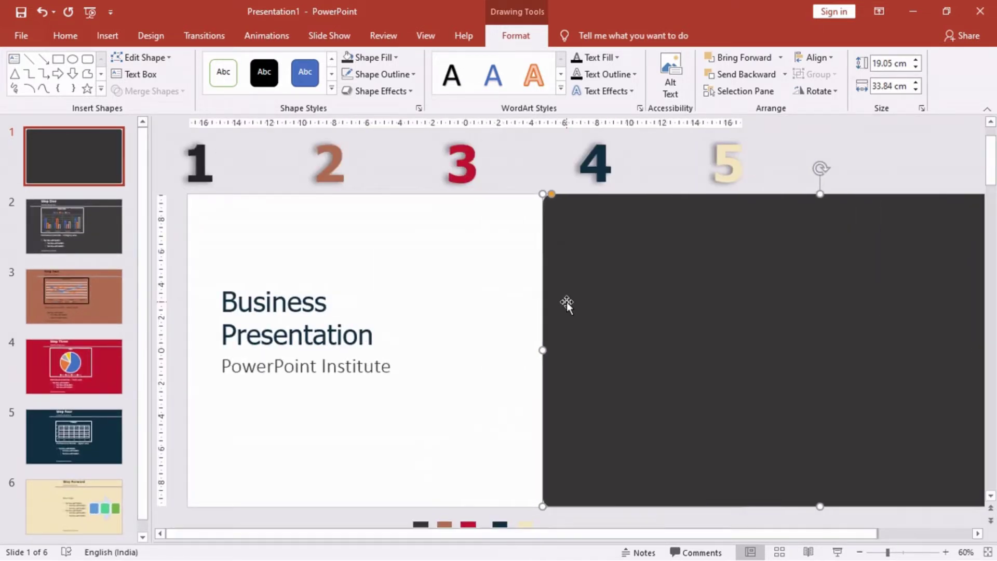
pyautogui.press('Right')
pyautogui.press('Right')
pyautogui.press('Right')
pyautogui.press('Right')
pyautogui.press('Right')
pyautogui.press('Right')
pyautogui.press('Right')
pyautogui.press('Right')
pyautogui.press('Right')
pyautogui.press('Right')
pyautogui.press('Right')
pyautogui.press('Right')
pyautogui.press('Right')
pyautogui.press('Right')
pyautogui.press('Right')
pyautogui.press('Right')
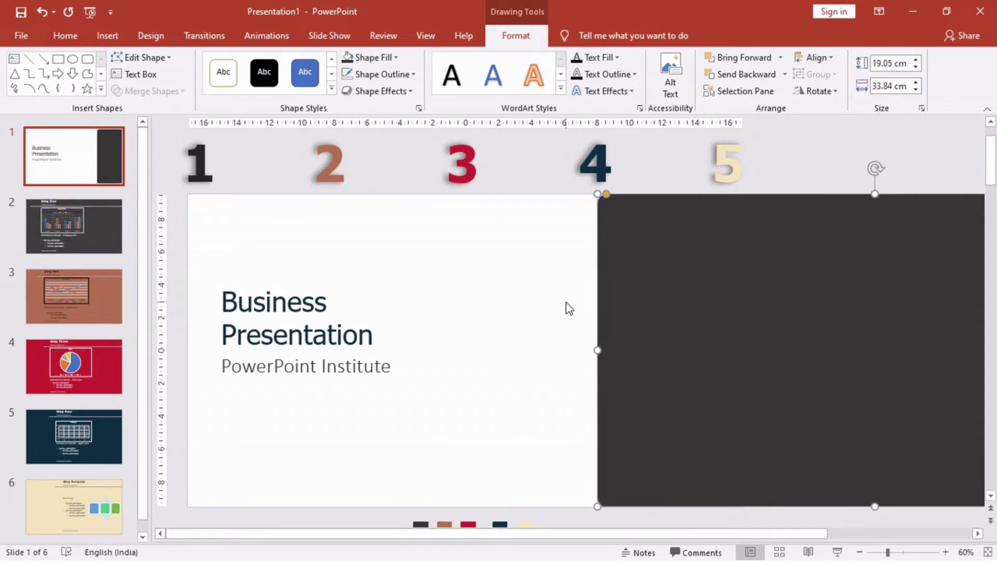
pyautogui.hotkey('ctrl', 'Left')
pyautogui.hotkey('ctrl', 'Left')
pyautogui.hotkey('ctrl', 'Left')
pyautogui.hotkey('ctrl', 'Left')
pyautogui.hotkey('ctrl', 'Left')
pyautogui.hotkey('ctrl', 'Left')
pyautogui.hotkey('ctrl', 'Left')
pyautogui.hotkey('ctrl', 'Left')
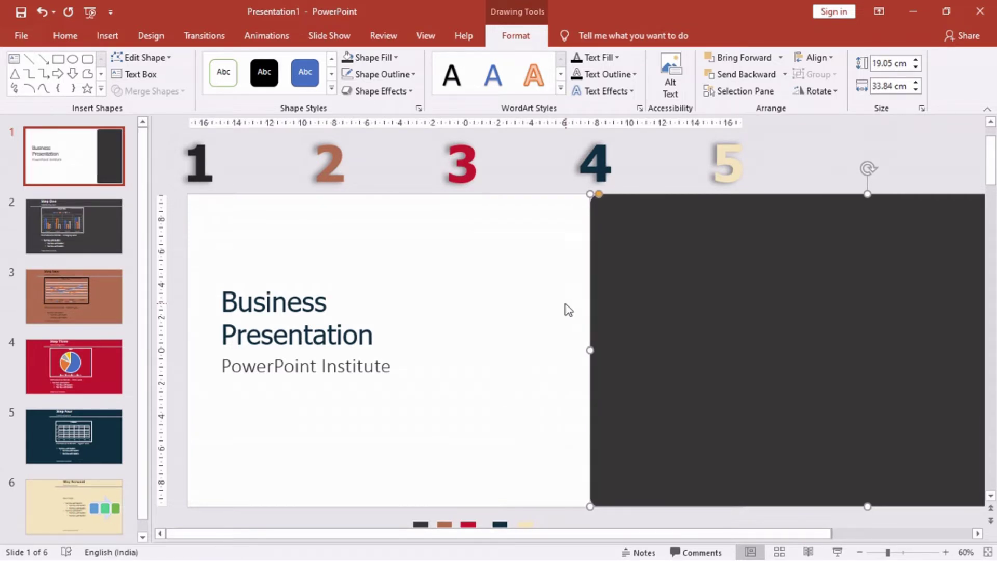
pyautogui.press('Left')
pyautogui.press('Left')
pyautogui.press('Left')
pyautogui.press('Left')
pyautogui.press('Left')
pyautogui.press('Left')
pyautogui.press('Left')
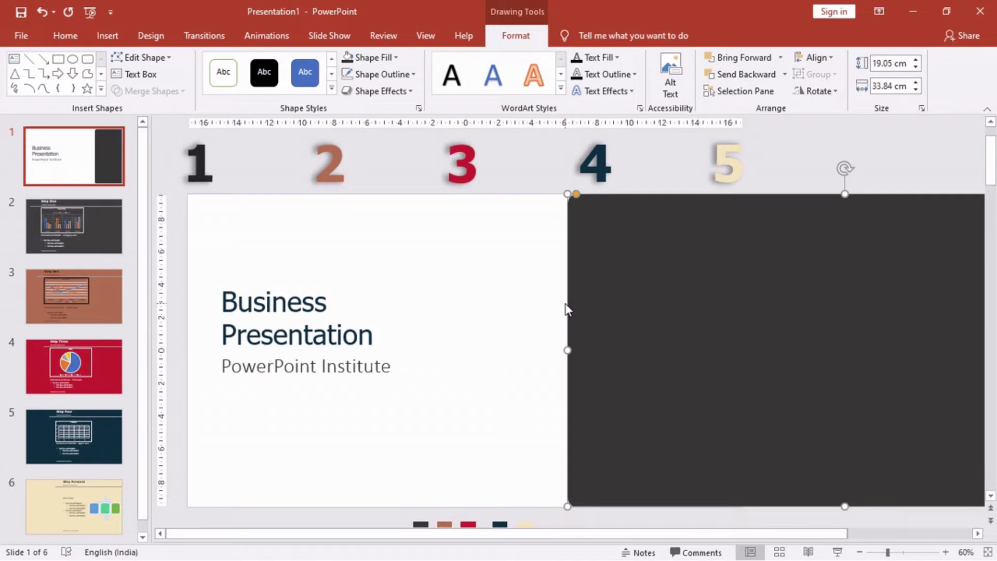
pyautogui.hotkey('ctrl', 'Left')
pyautogui.hotkey('ctrl', 'Left')
pyautogui.hotkey('ctrl', 'Left')
pyautogui.hotkey('ctrl', 'Left')
pyautogui.hotkey('ctrl', 'Left')
pyautogui.hotkey('ctrl', 'Left')
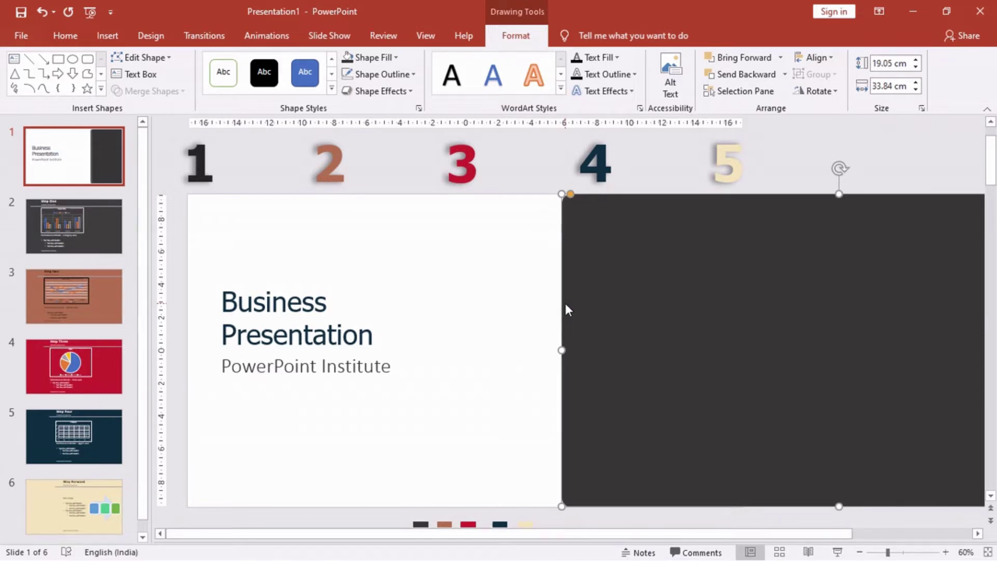
pyautogui.click(510, 303)
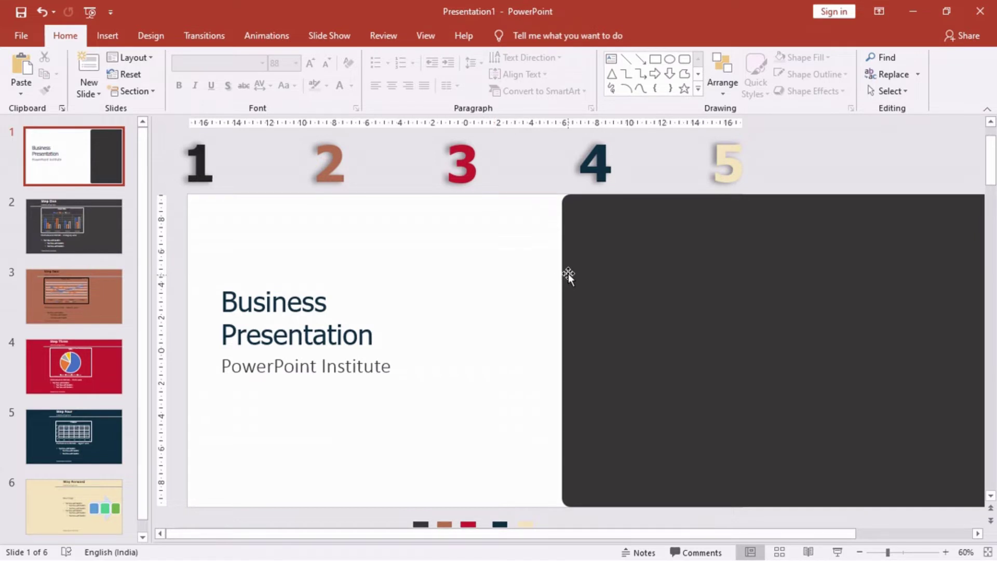
pyautogui.click(564, 227)
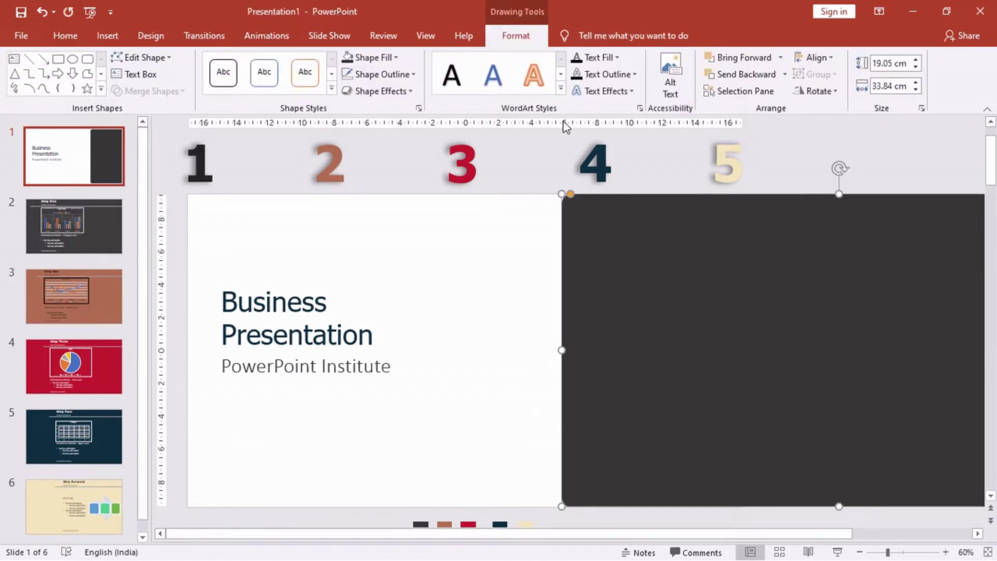